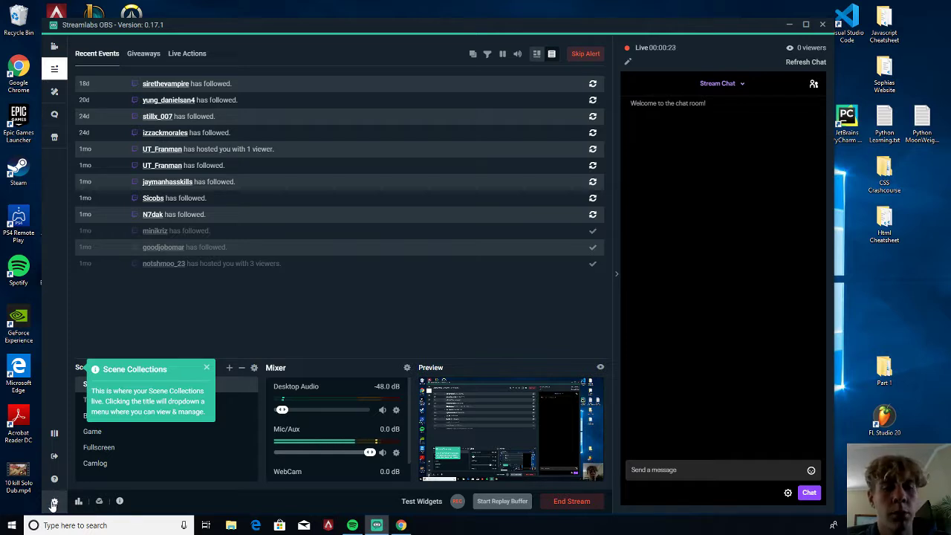
# - Open the settings and review the General, Output and Video options for streaming
pyautogui.click(54, 502)
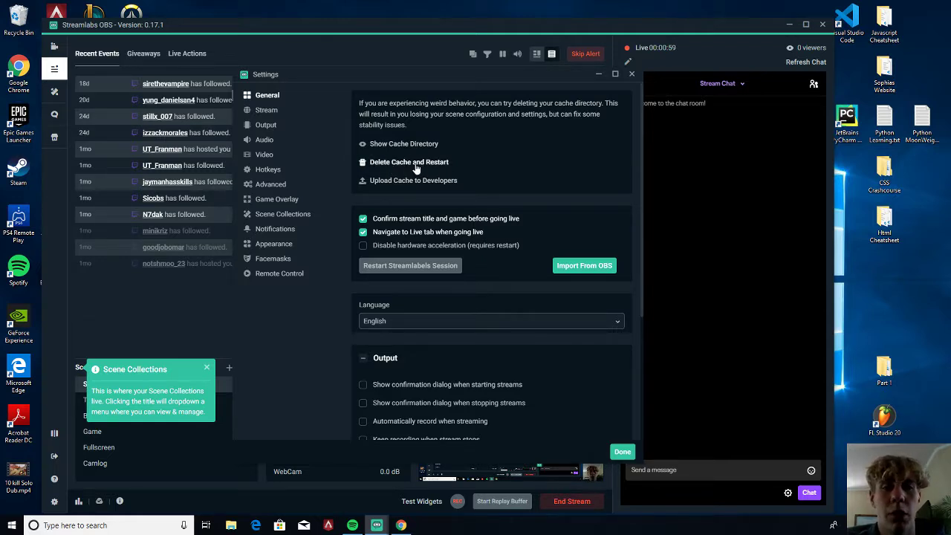
pyautogui.scroll(-3, 401, 156)
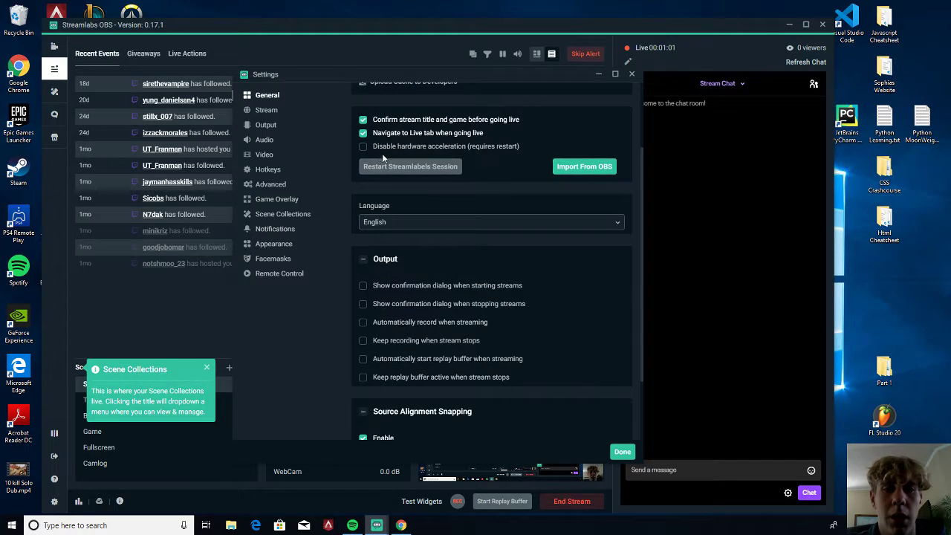
pyautogui.scroll(-3, 381, 153)
pyautogui.scroll(6, 387, 170)
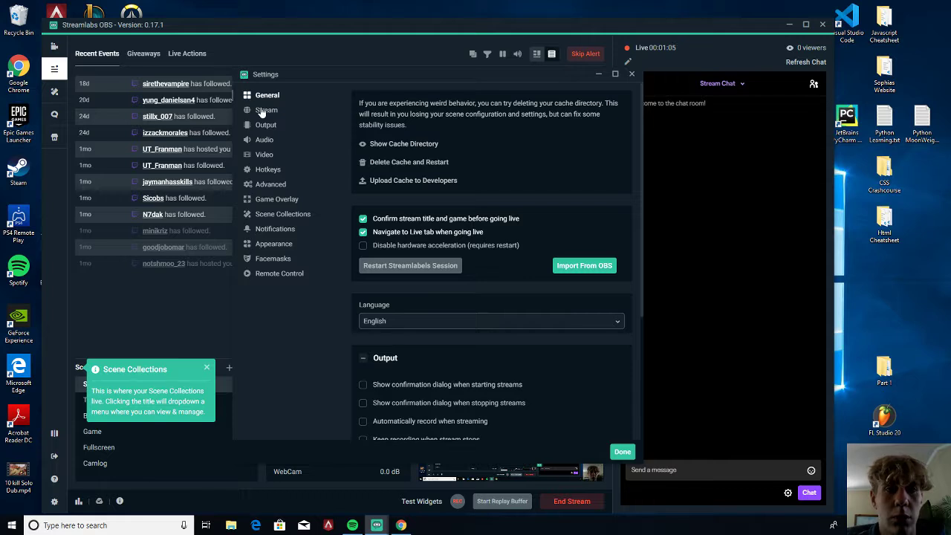
pyautogui.click(265, 130)
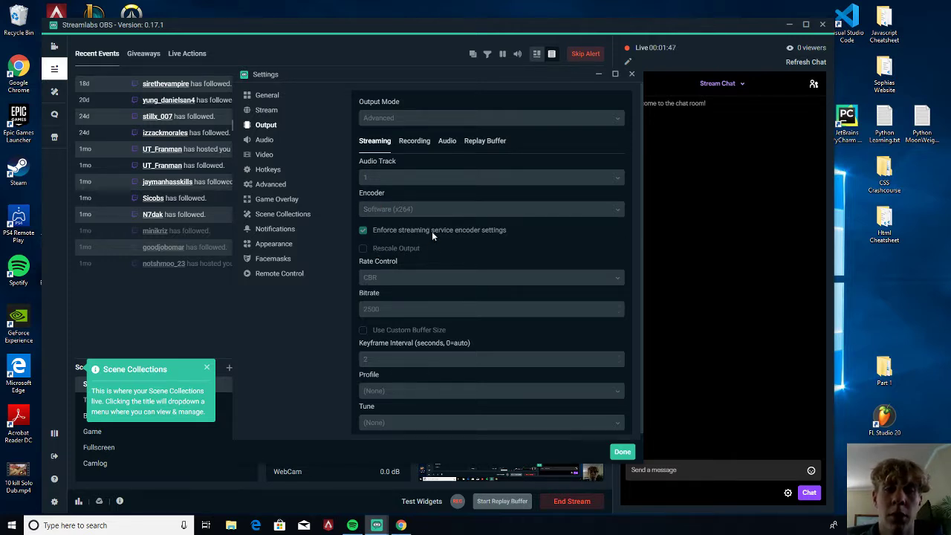
pyautogui.scroll(-1, 431, 256)
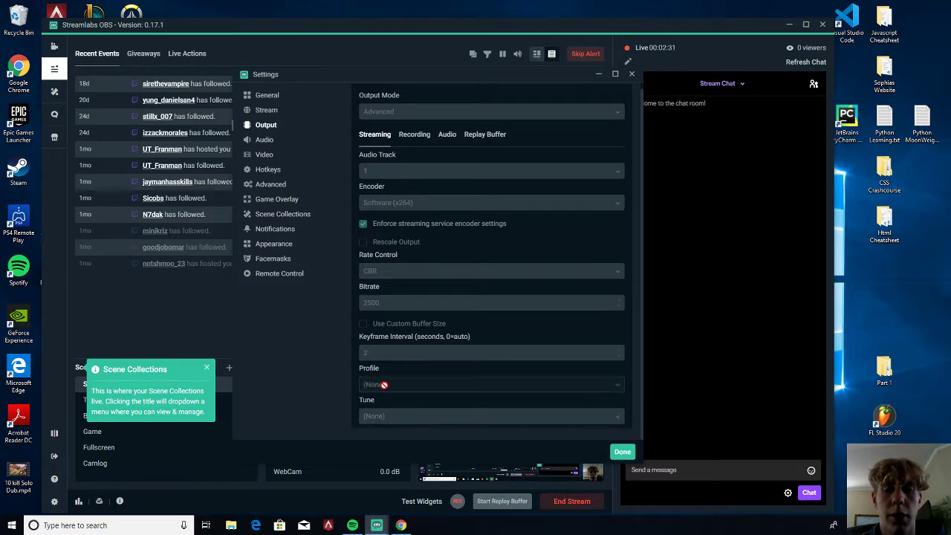
pyautogui.click(267, 155)
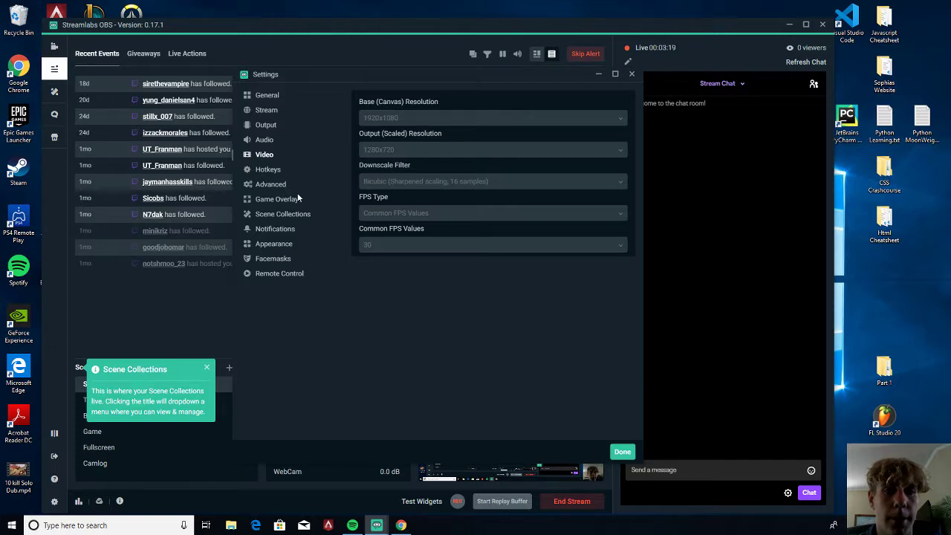
# - Set the process priority to Above Normal in the advanced settings and look through the remaining advanced options
pyautogui.click(273, 185)
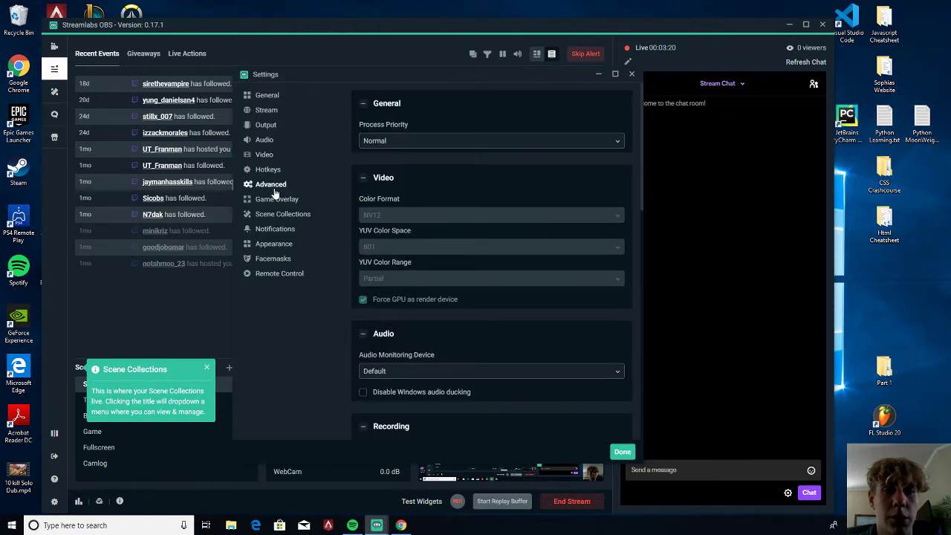
pyautogui.click(410, 140)
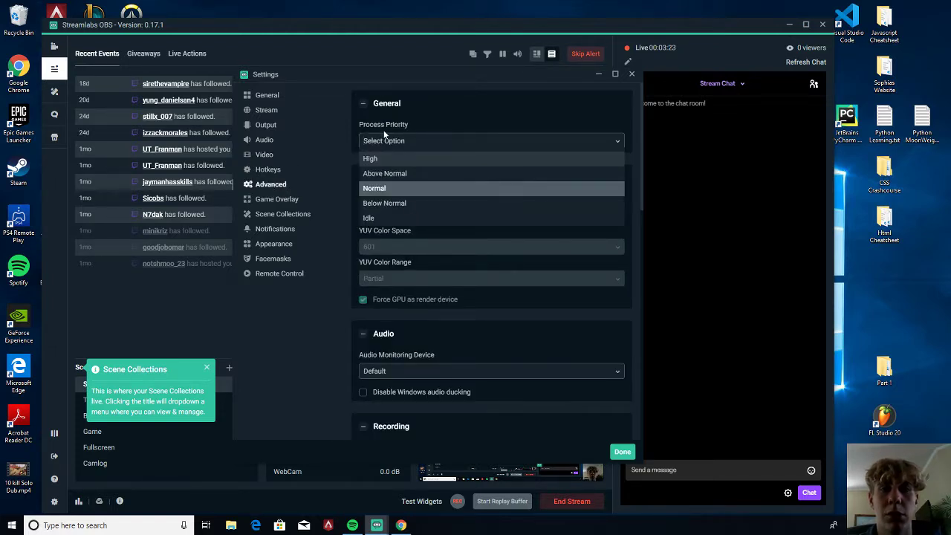
pyautogui.click(387, 173)
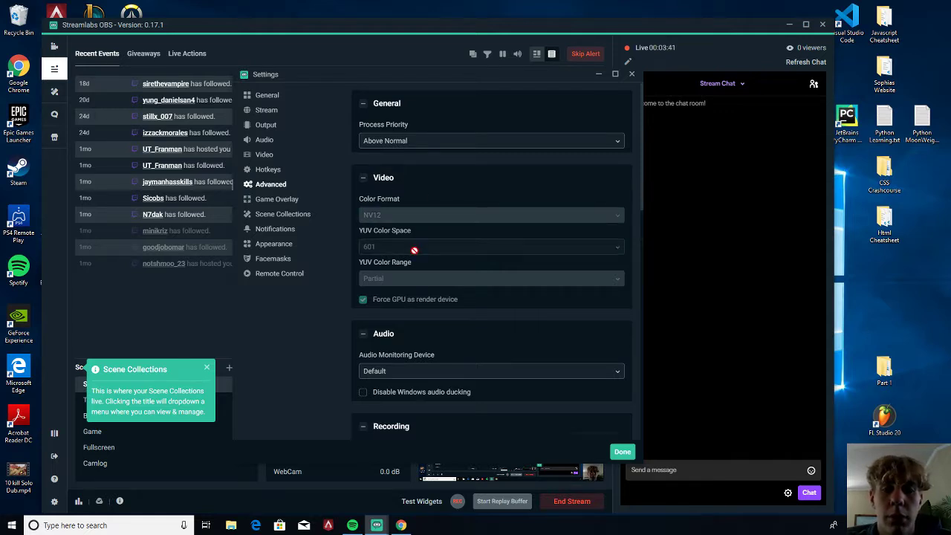
pyautogui.scroll(-3, 415, 251)
pyautogui.scroll(-4, 407, 253)
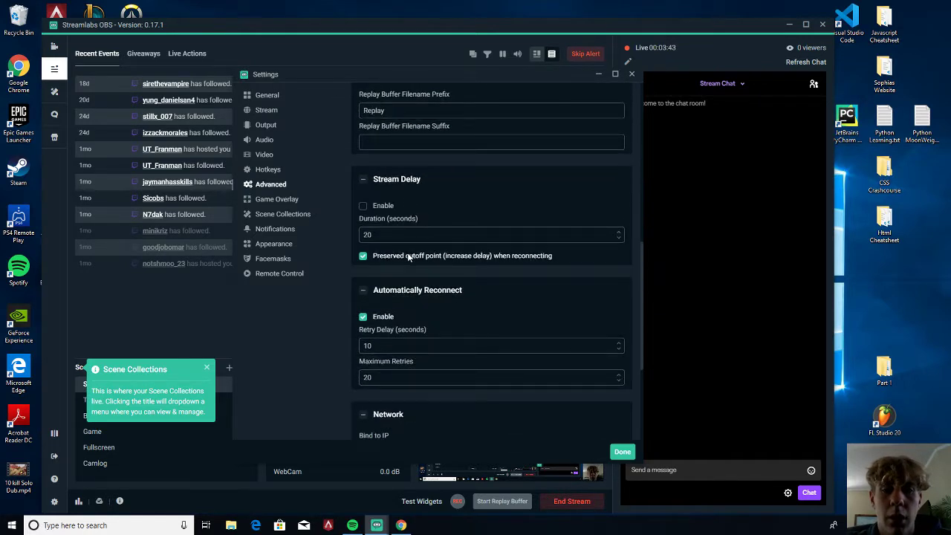
pyautogui.scroll(-3, 408, 257)
pyautogui.scroll(10, 407, 256)
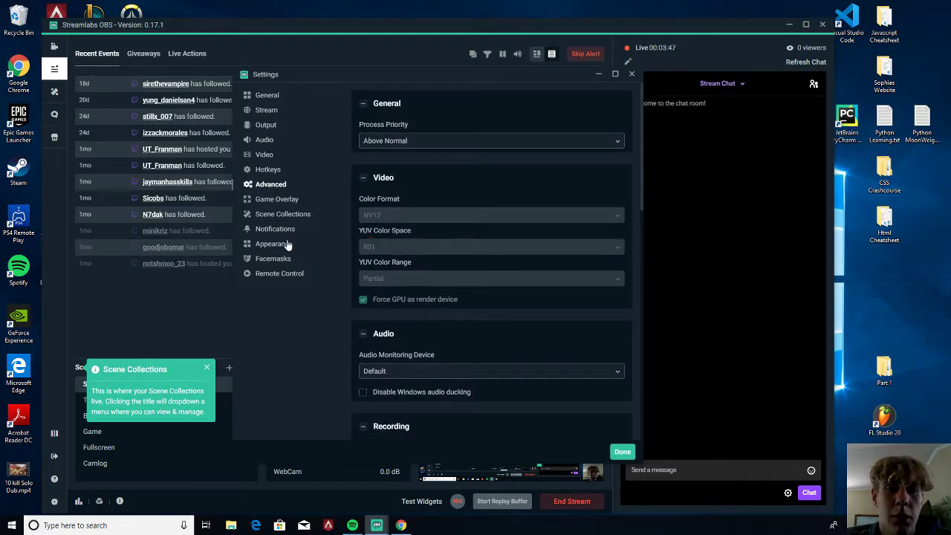
# - Minimize the main and settings windows of Streamlabs OBS and open the NVIDIA Control Panel from the desktop
pyautogui.click(792, 28)
pyautogui.click(791, 27)
pyautogui.click(600, 75)
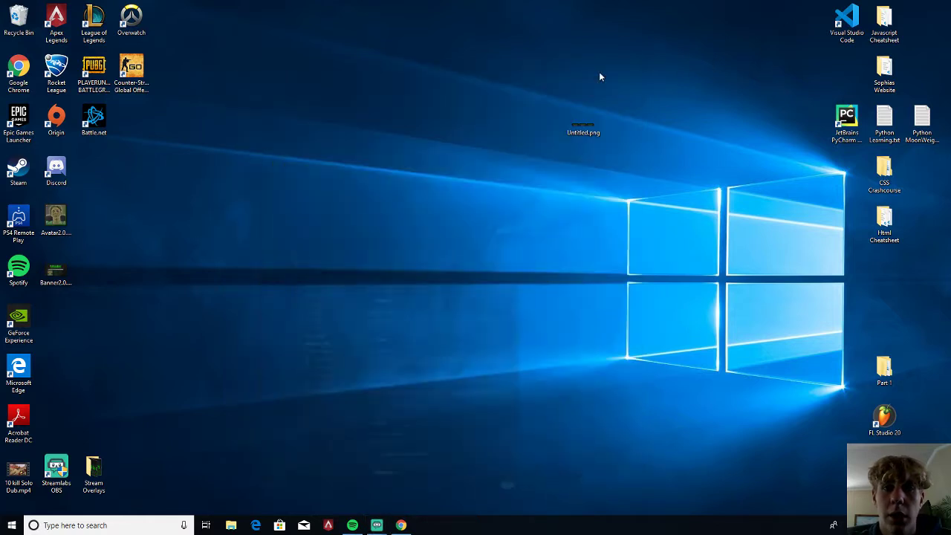
pyautogui.rightClick(341, 143)
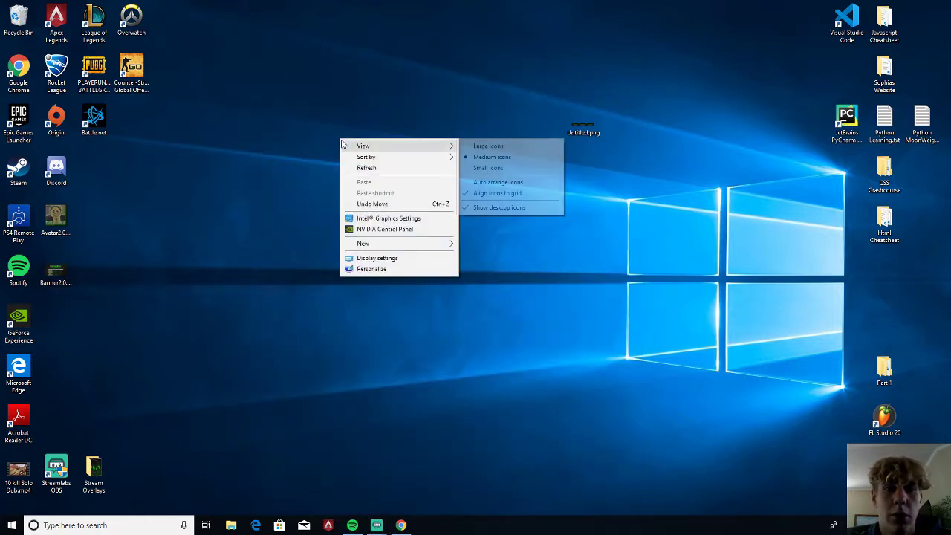
pyautogui.click(372, 231)
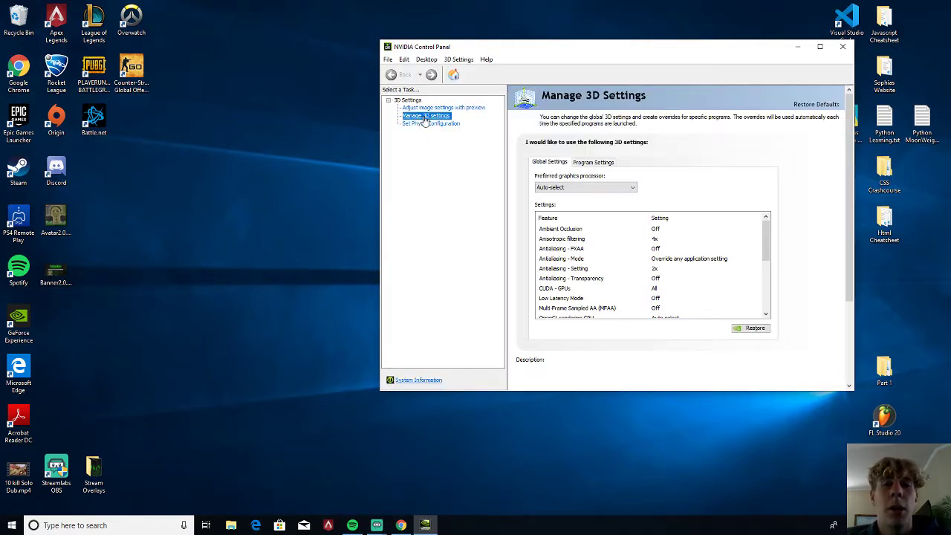
# - Try the image settings preference at Performance and Quality, and return it to Balanced
pyautogui.click(431, 108)
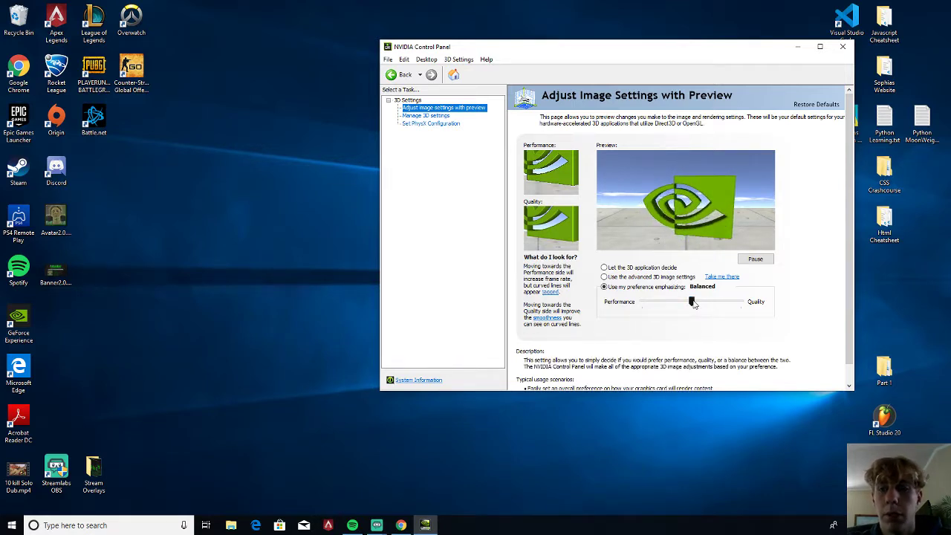
pyautogui.moveTo(692, 303); pyautogui.dragTo(643, 311)
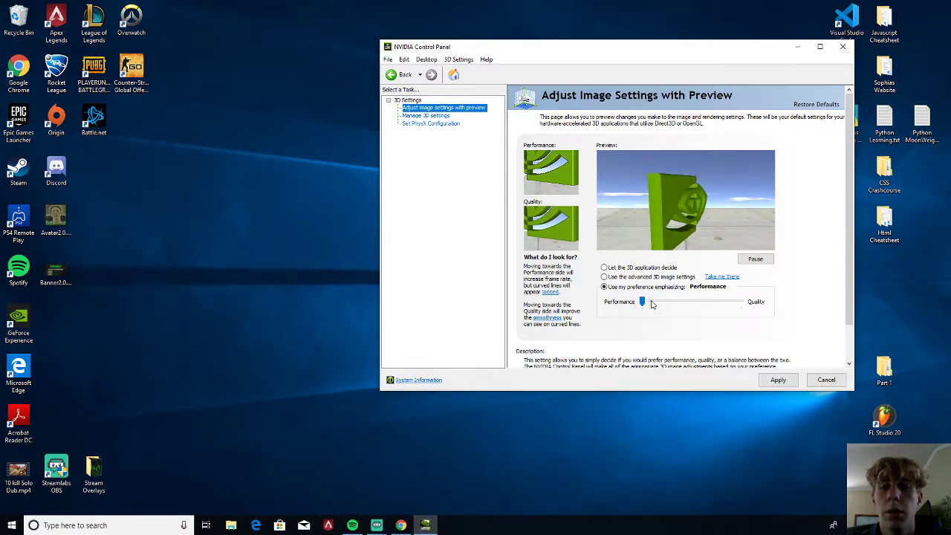
pyautogui.moveTo(643, 302); pyautogui.dragTo(756, 305)
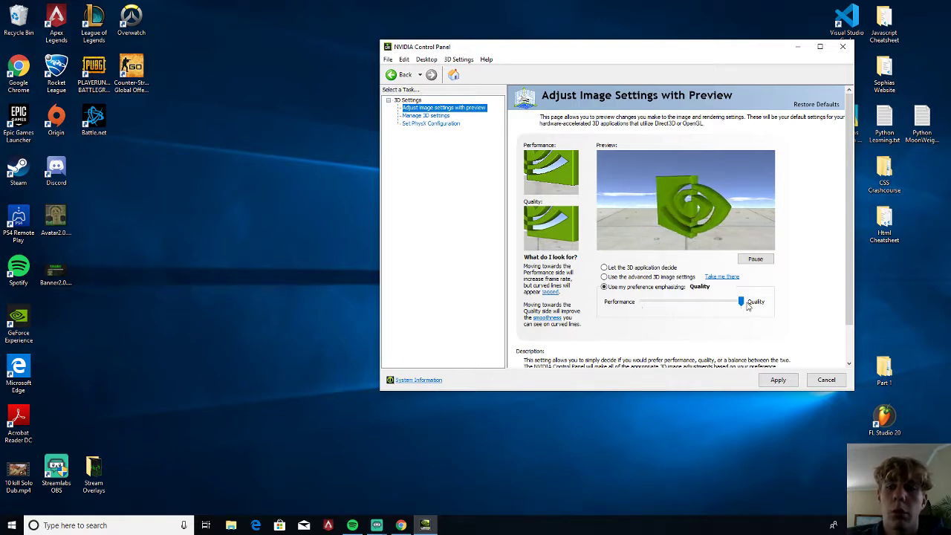
pyautogui.moveTo(741, 304); pyautogui.dragTo(692, 303)
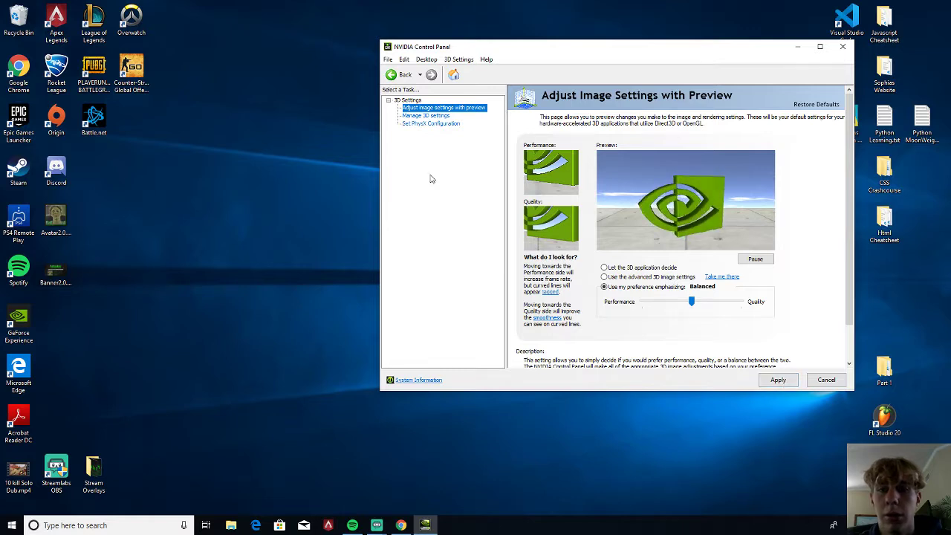
# - Add obs64.exe to the per-program 3D settings, keeping Integrated graphics as its preferred graphics processor
pyautogui.click(425, 116)
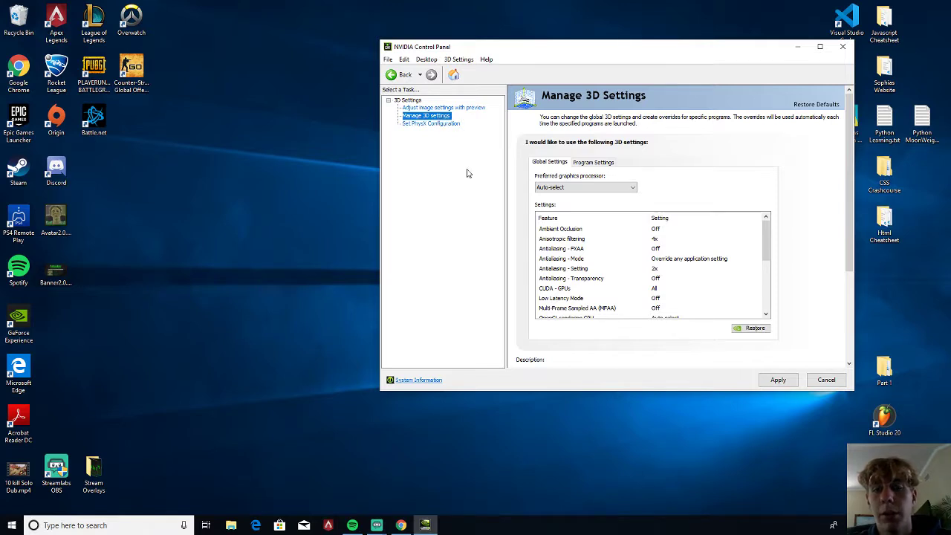
pyautogui.click(602, 162)
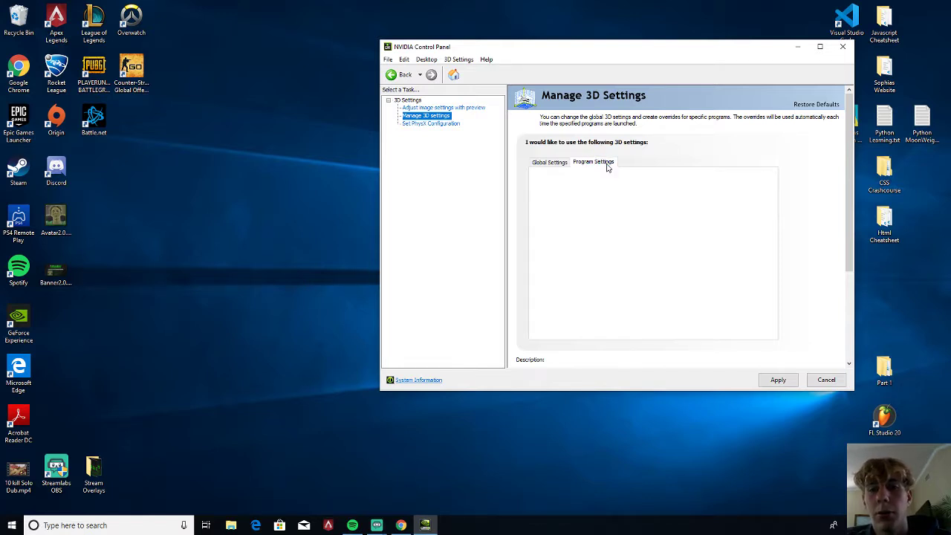
pyautogui.click(659, 188)
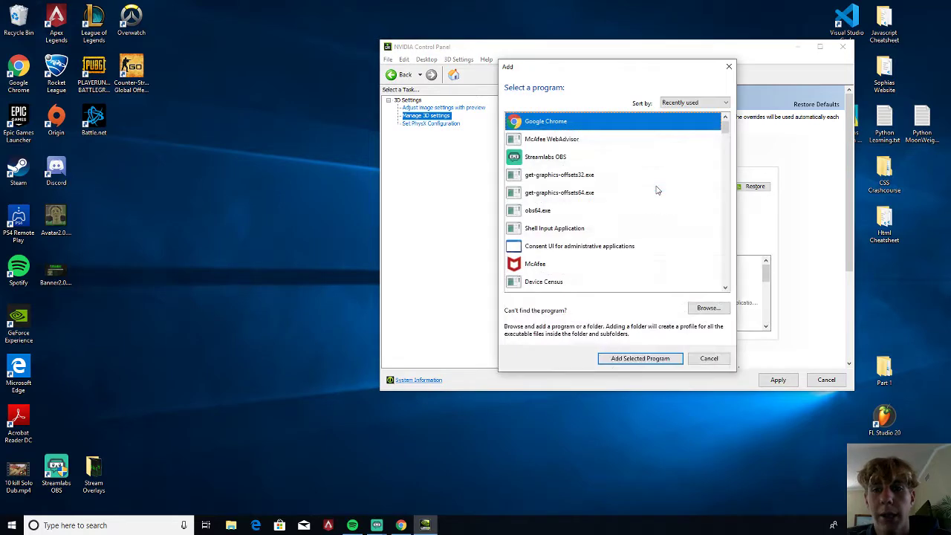
pyautogui.click(540, 214)
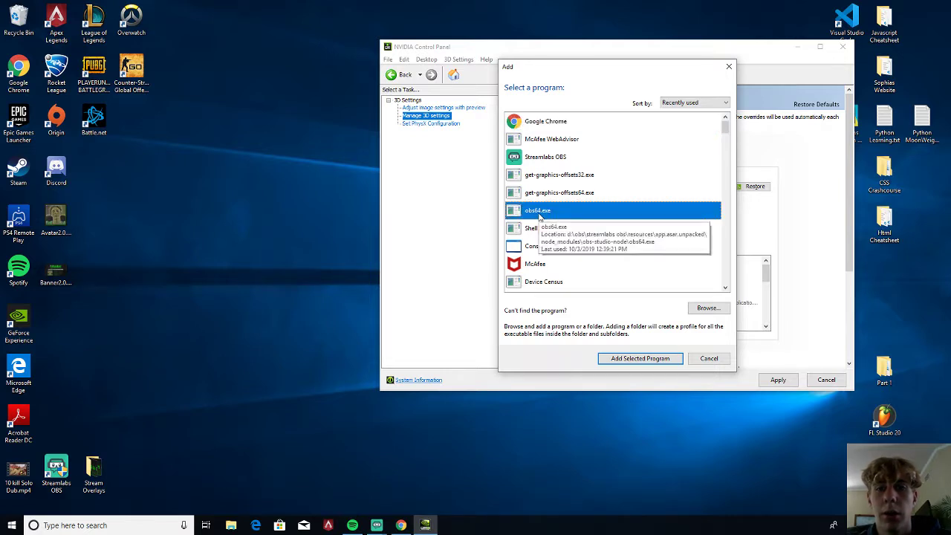
pyautogui.doubleClick(539, 213)
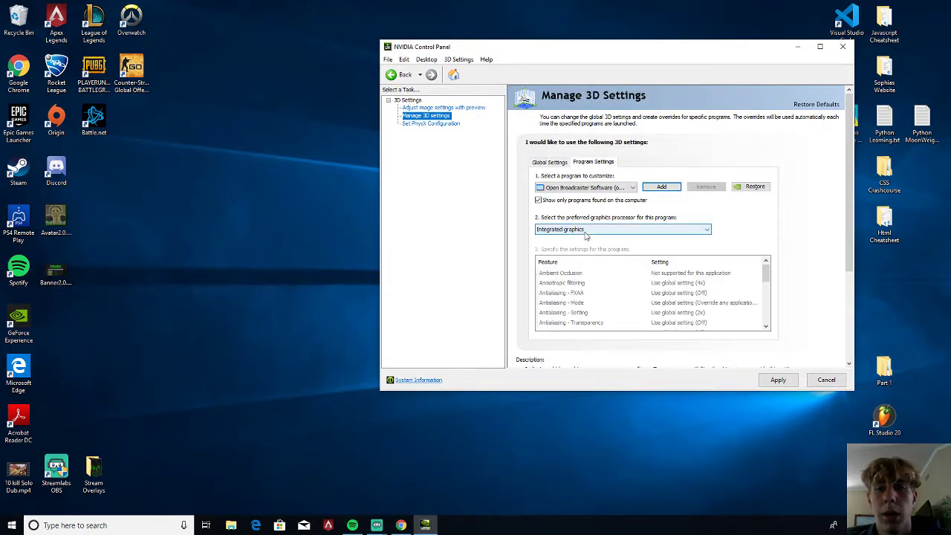
pyautogui.click(547, 232)
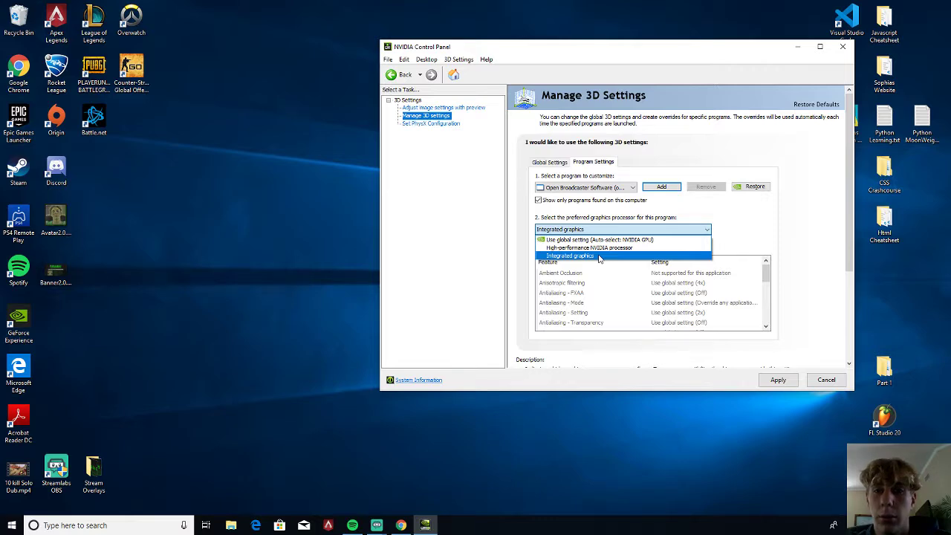
pyautogui.click(661, 187)
# - Add csgo.exe to the per-program 3D settings with the High-performance NVIDIA processor, and close the control panel with the changes applied
pyautogui.click(661, 187)
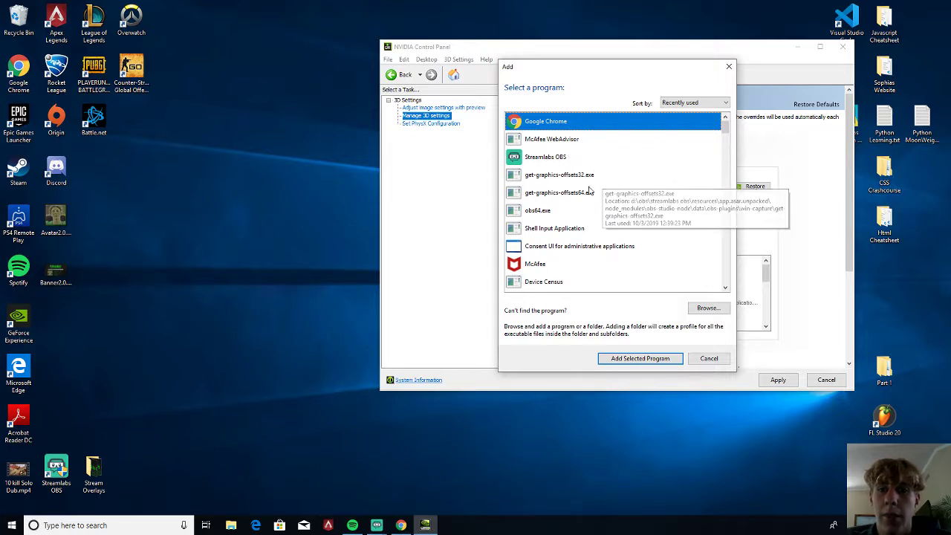
pyautogui.scroll(-3, 602, 190)
pyautogui.scroll(-2, 583, 195)
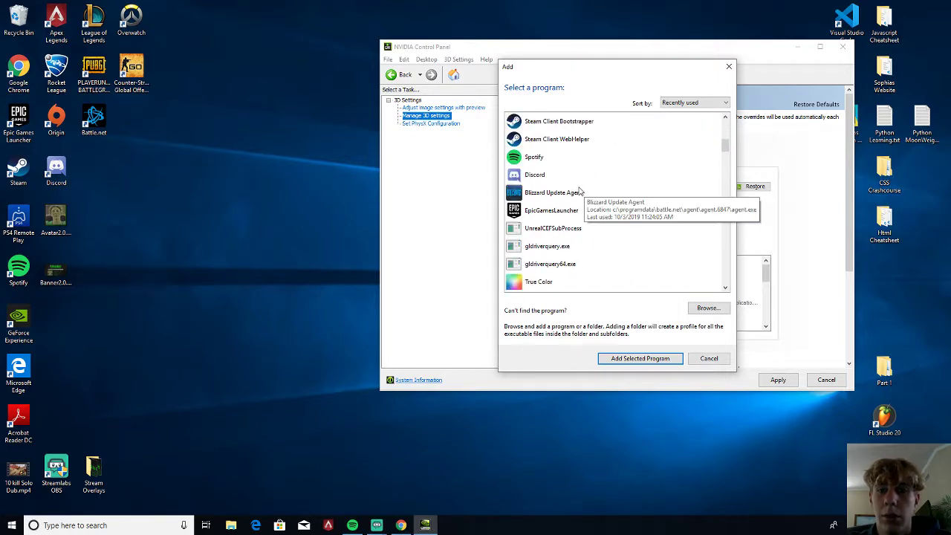
pyautogui.scroll(-5, 581, 191)
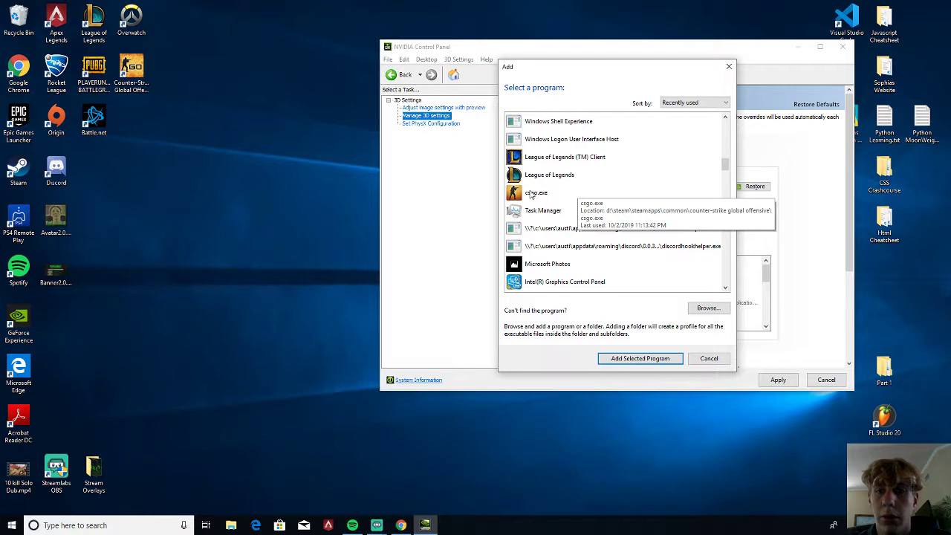
pyautogui.click(531, 194)
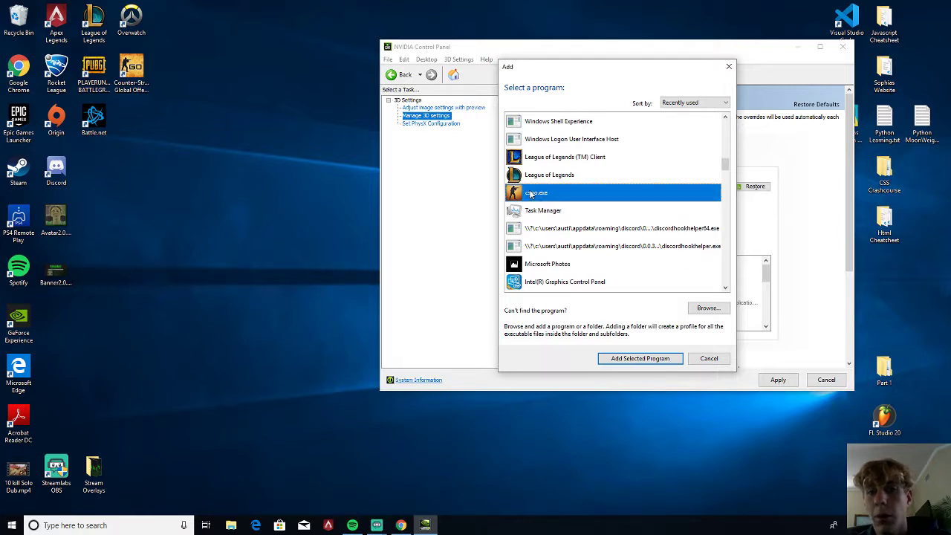
pyautogui.doubleClick(532, 195)
pyautogui.click(629, 228)
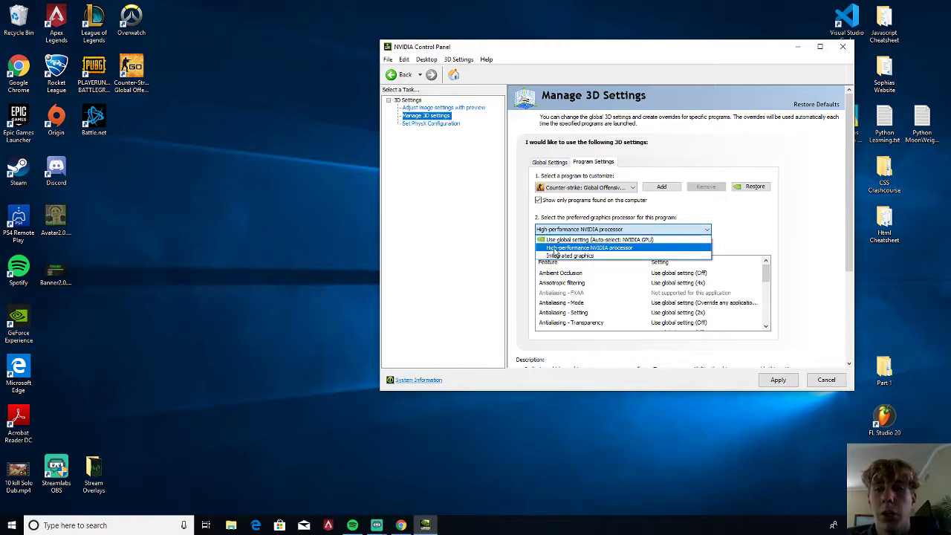
pyautogui.click(725, 222)
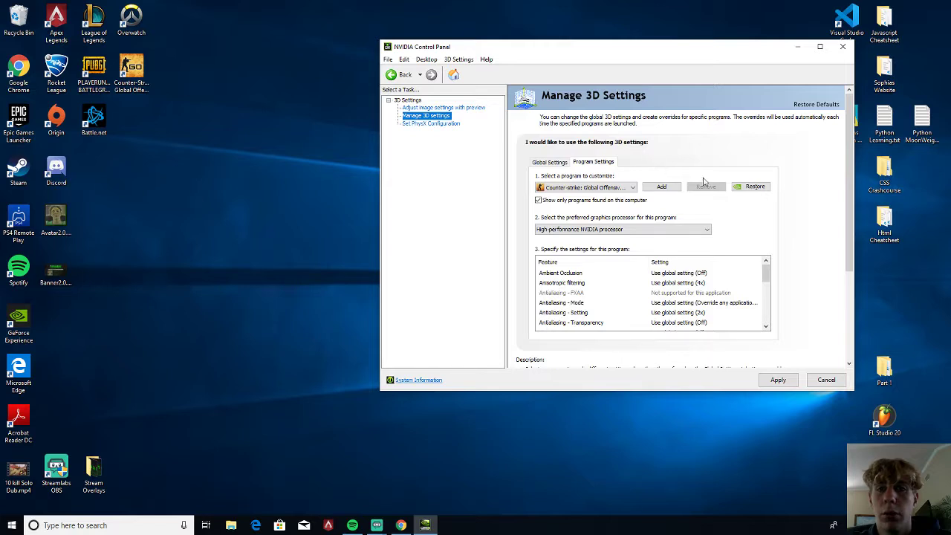
pyautogui.click(844, 48)
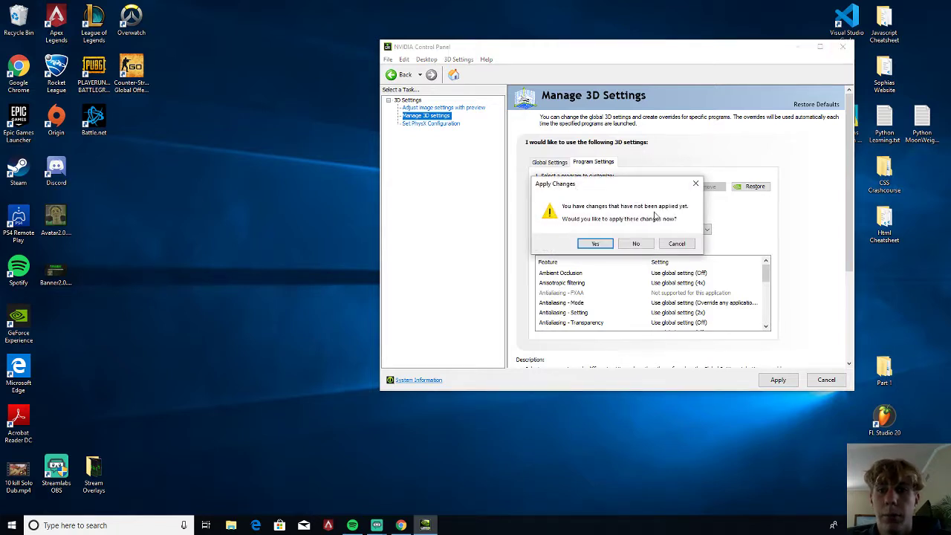
pyautogui.click(600, 244)
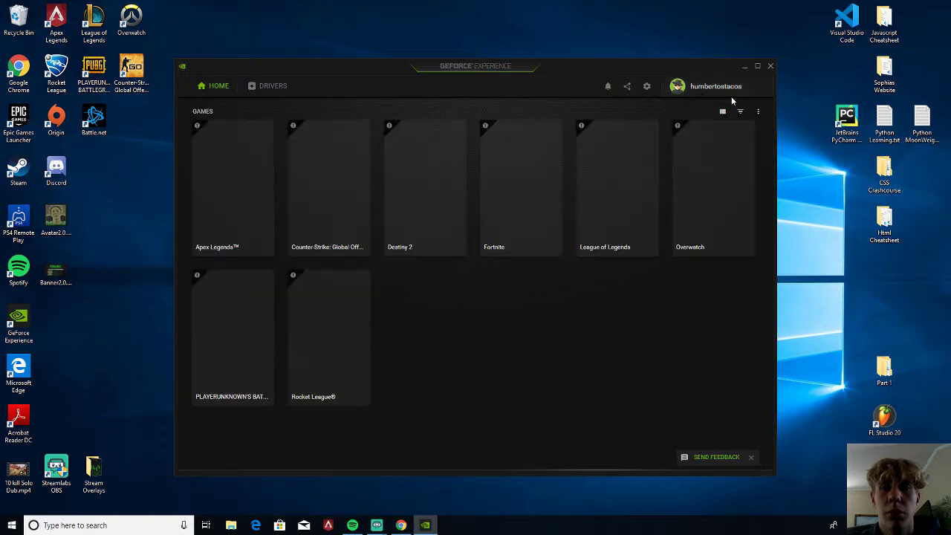
# - Check for graphics driver updates in GeForce Experience, close it and return to Streamlabs OBS
pyautogui.click(265, 87)
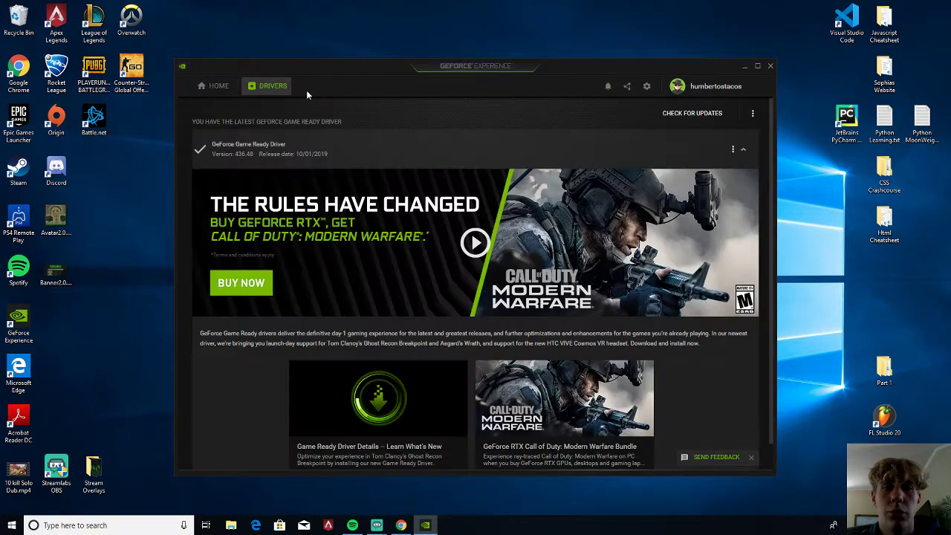
pyautogui.click(695, 113)
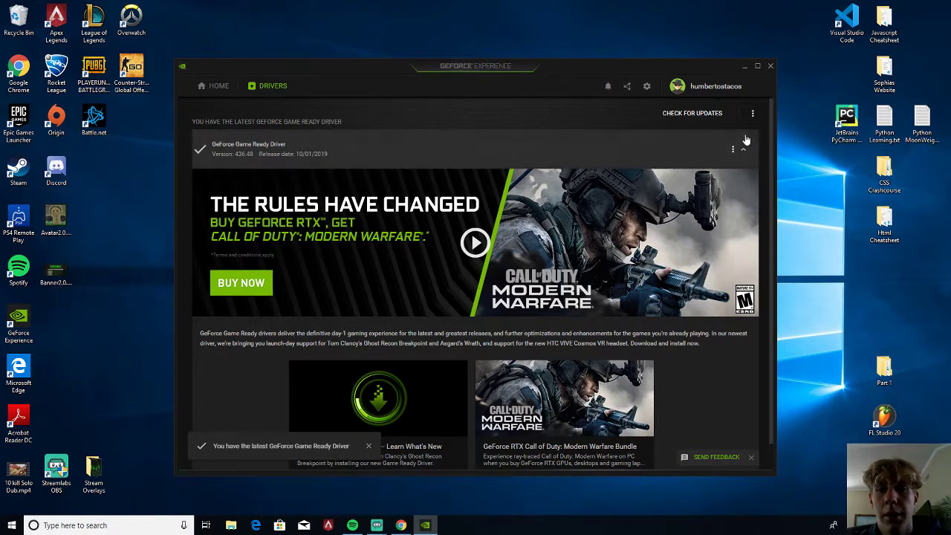
pyautogui.click(770, 66)
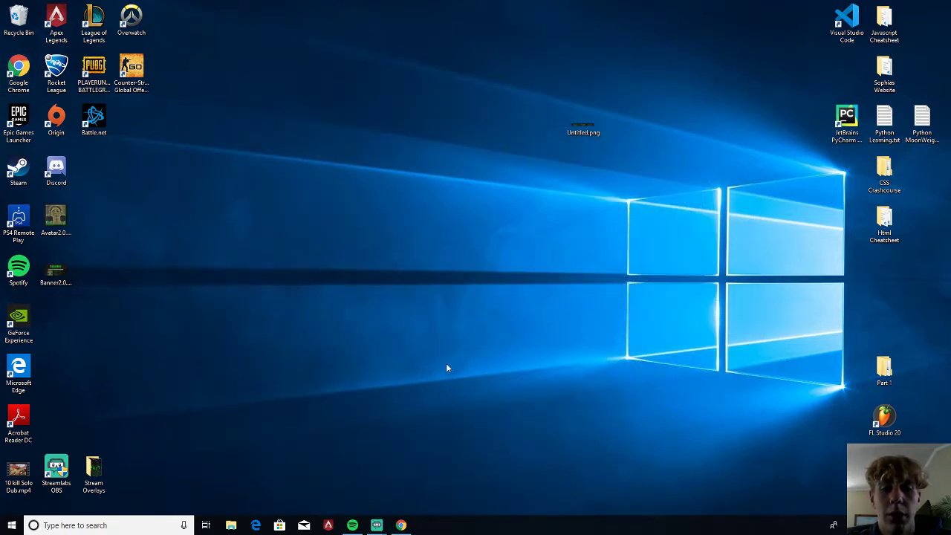
pyautogui.moveTo(377, 526)
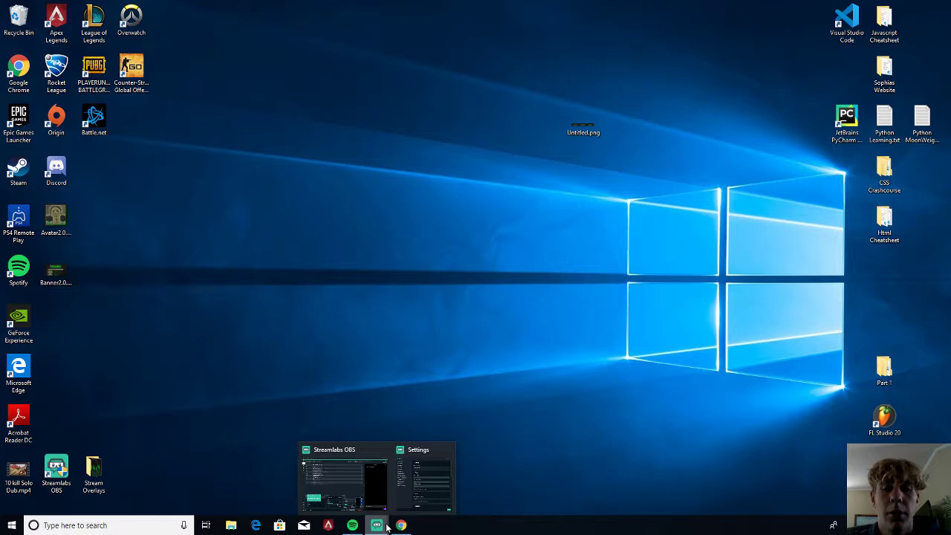
pyautogui.click(375, 475)
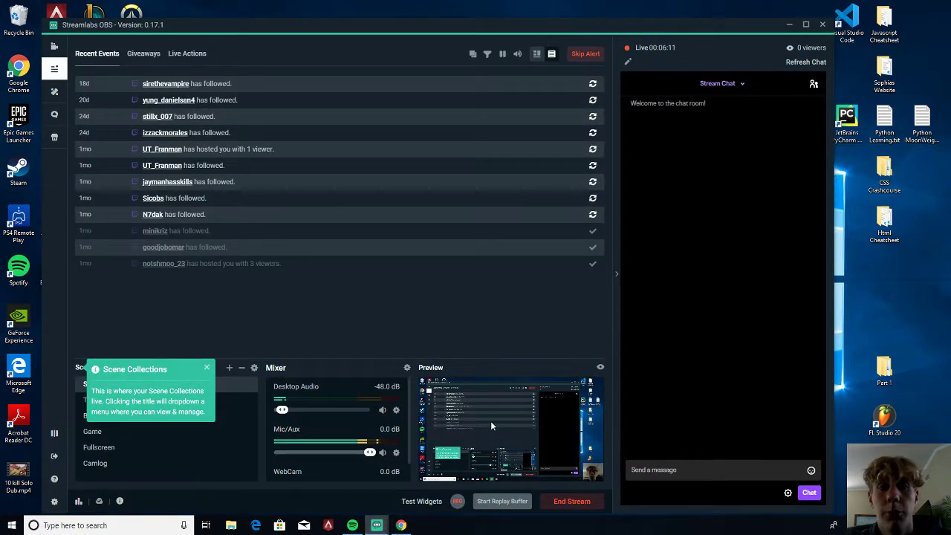